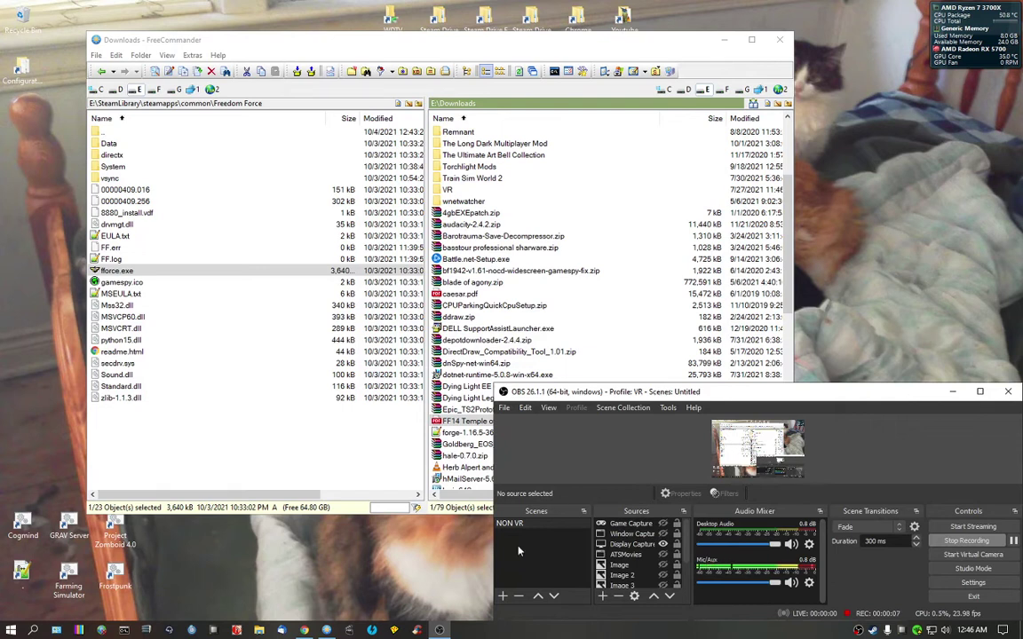
# - In Google Drive, get a share link for Freedom Force Steam Mouse Fix.zip, then close the link dialog
pyautogui.click(305, 630)
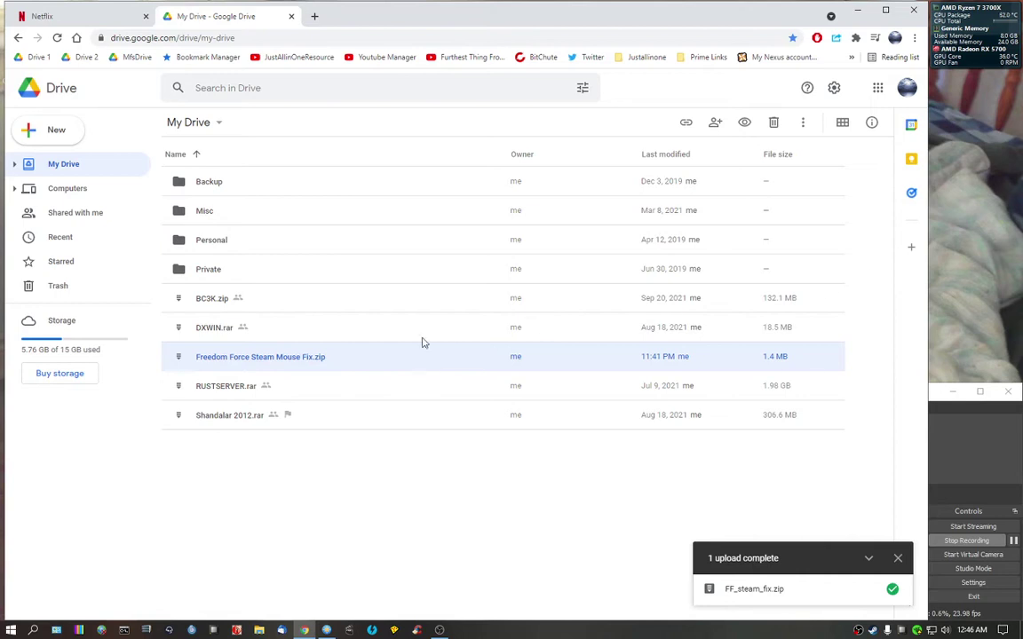
pyautogui.rightClick(297, 358)
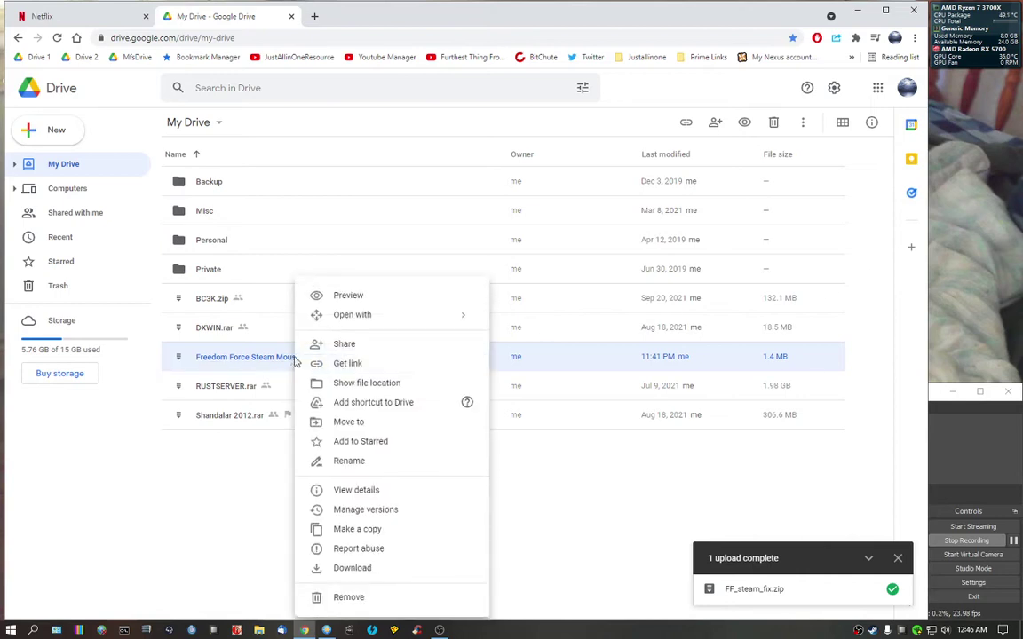
pyautogui.click(348, 364)
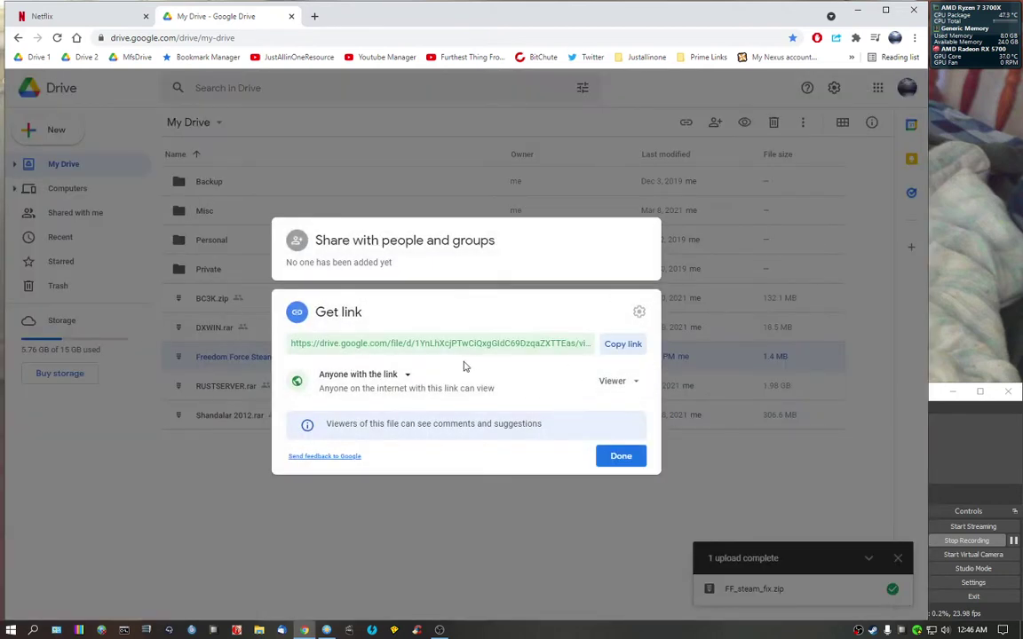
pyautogui.click(449, 505)
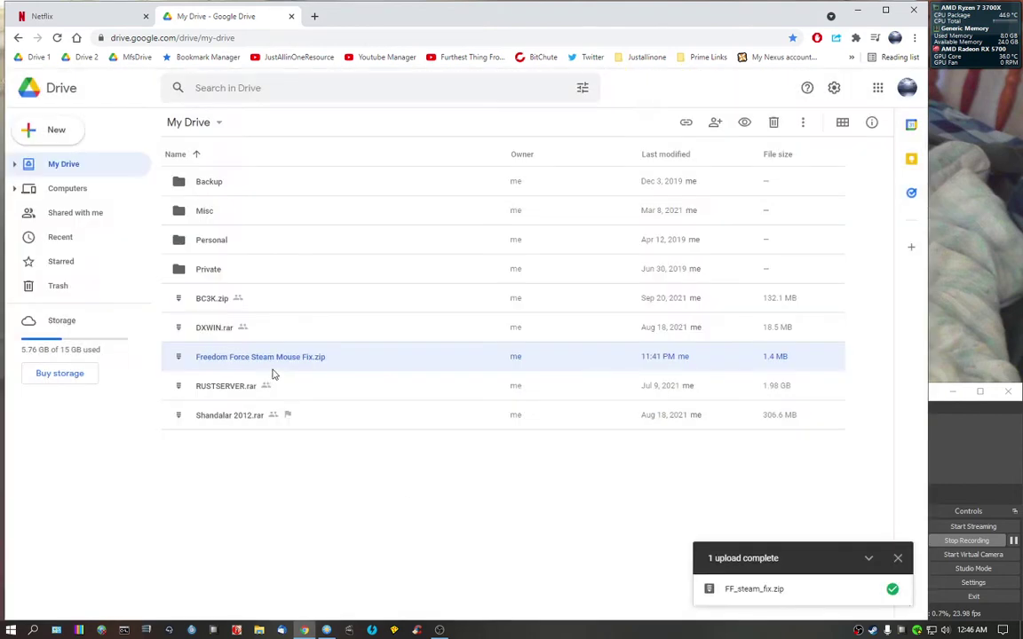
# - Download Freedom Force Steam Mouse Fix.zip and save it into E:\Downloads
pyautogui.rightClick(276, 360)
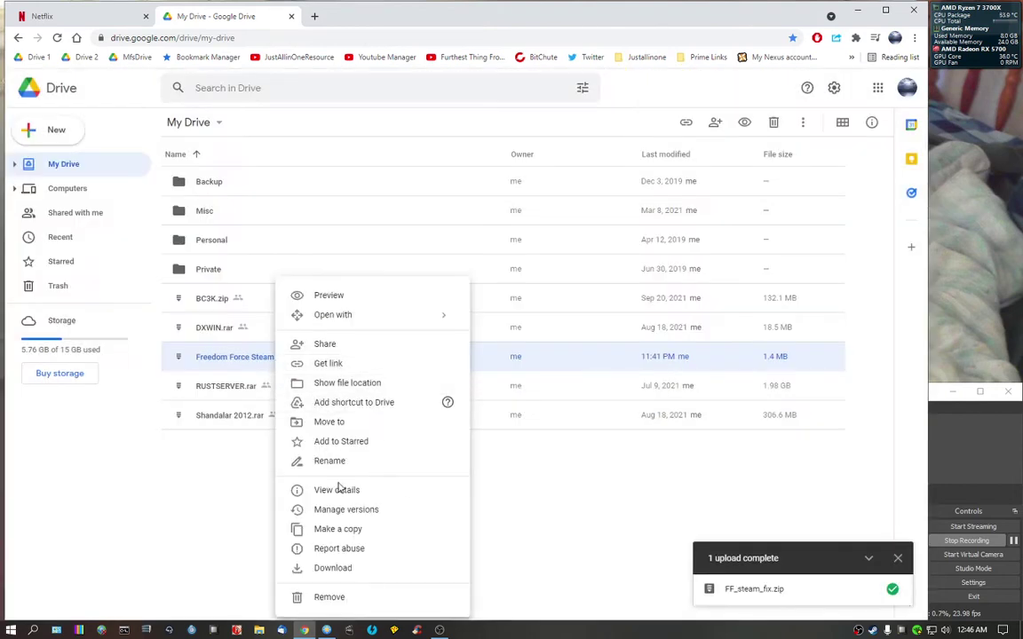
pyautogui.click(346, 567)
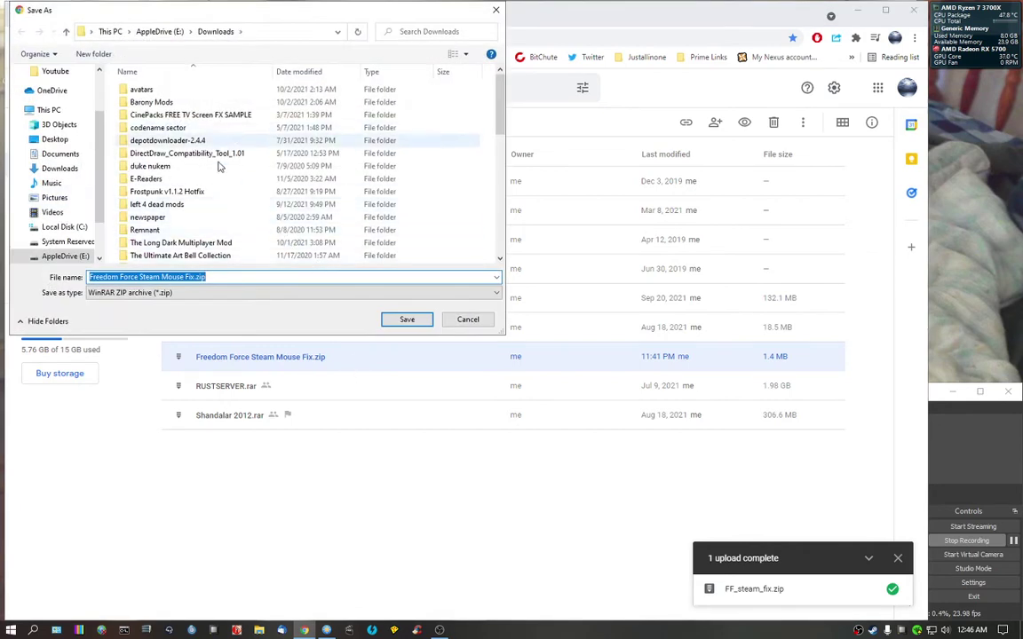
pyautogui.click(407, 320)
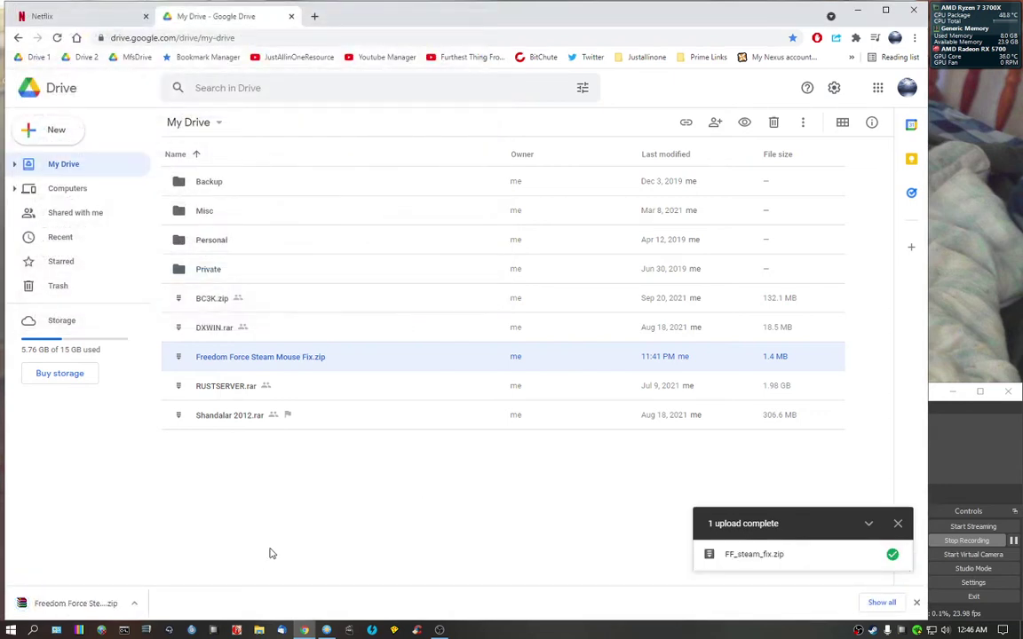
pyautogui.click(327, 629)
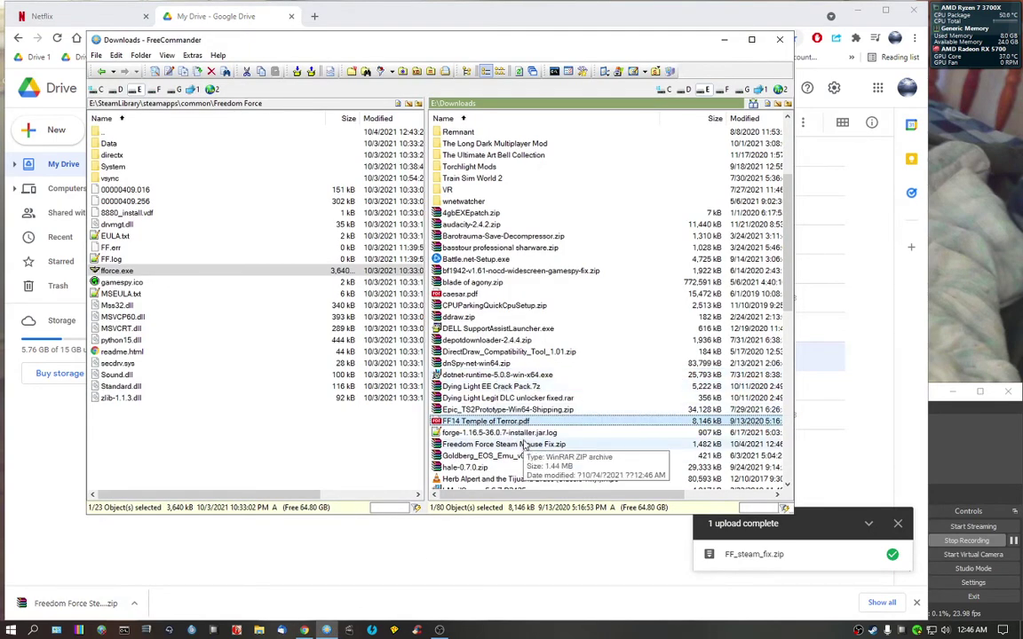
# - Rename the game's fforce.exe to fforce.exe.old to keep the original as a backup
pyautogui.click(296, 401)
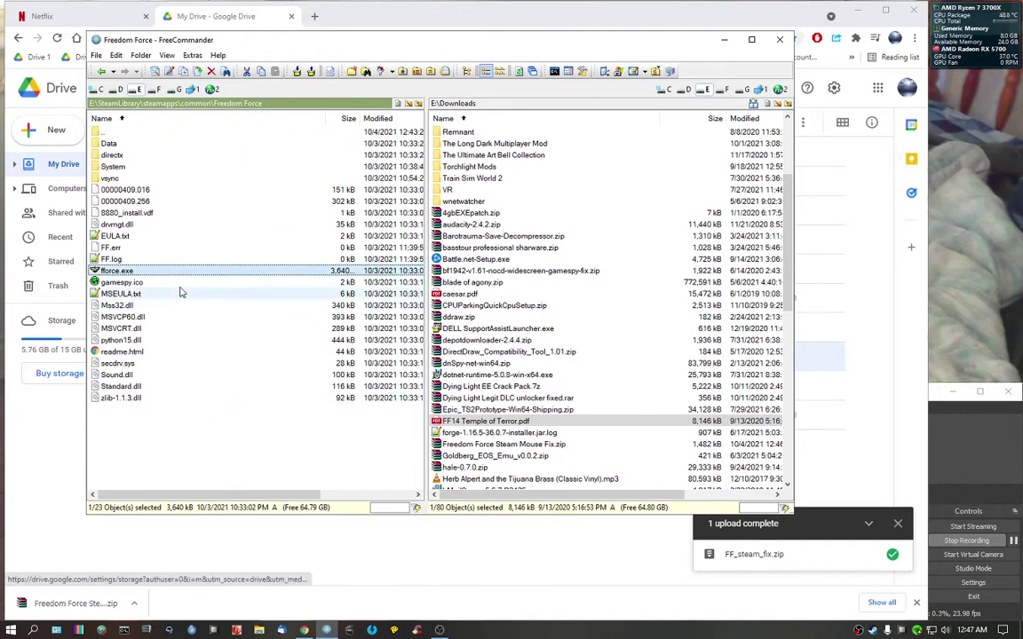
pyautogui.rightClick(151, 270)
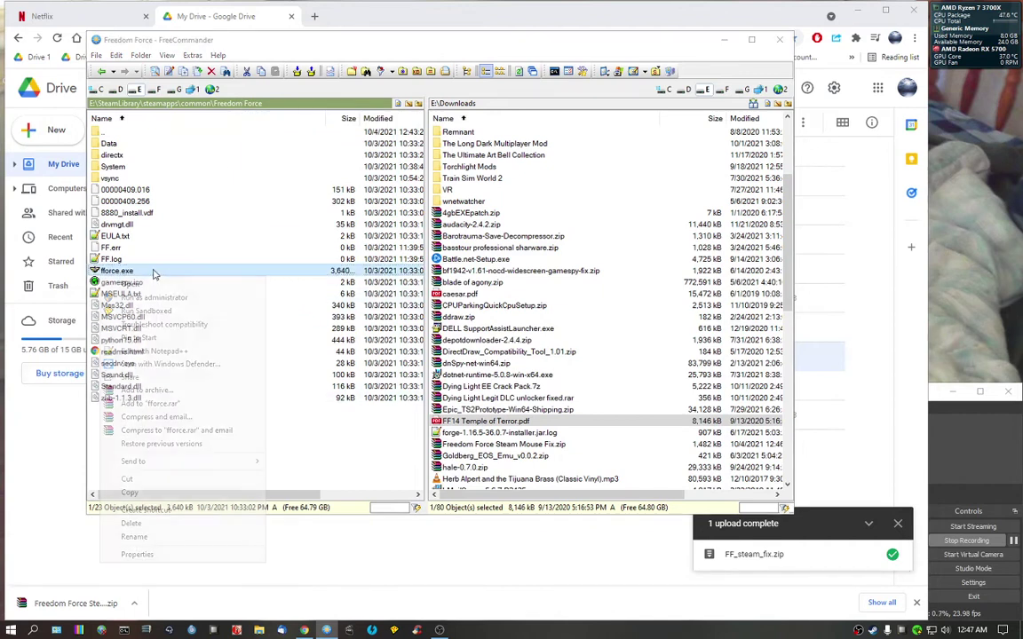
pyautogui.click(162, 537)
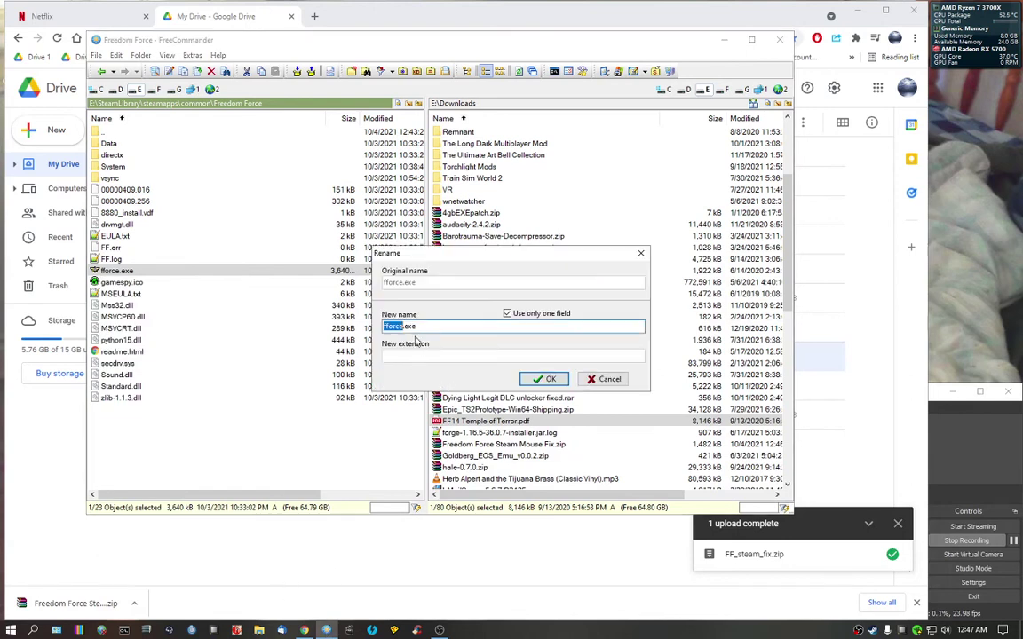
pyautogui.click(419, 327)
pyautogui.write('.old')
pyautogui.press('Return')
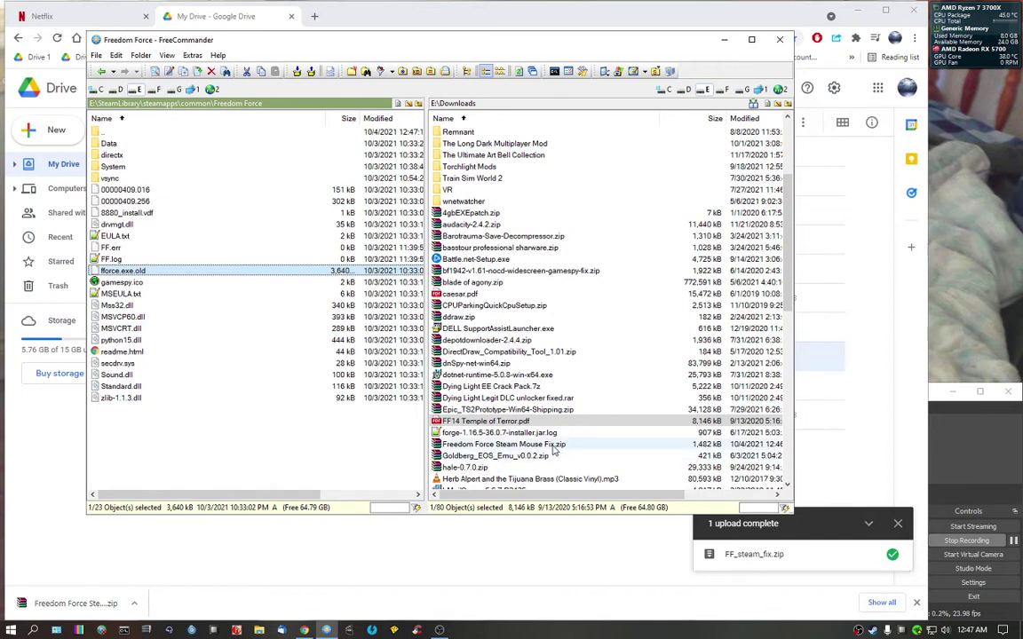
pyautogui.rightClick(442, 445)
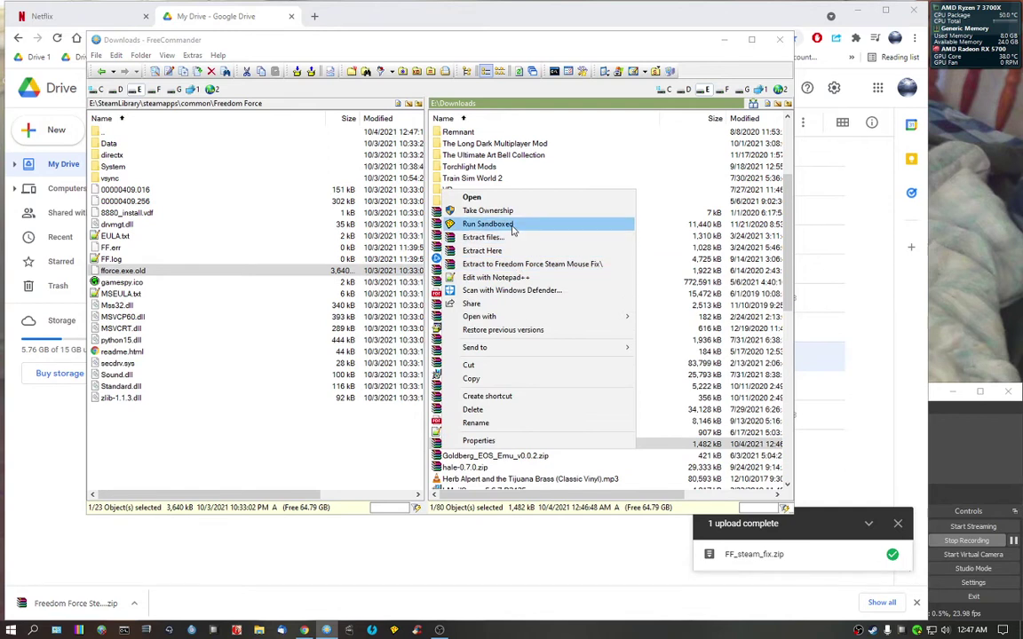
# - Open the mouse fix zip in WinRAR and select fforce.exe inside its vsync folder for extraction
pyautogui.click(475, 197)
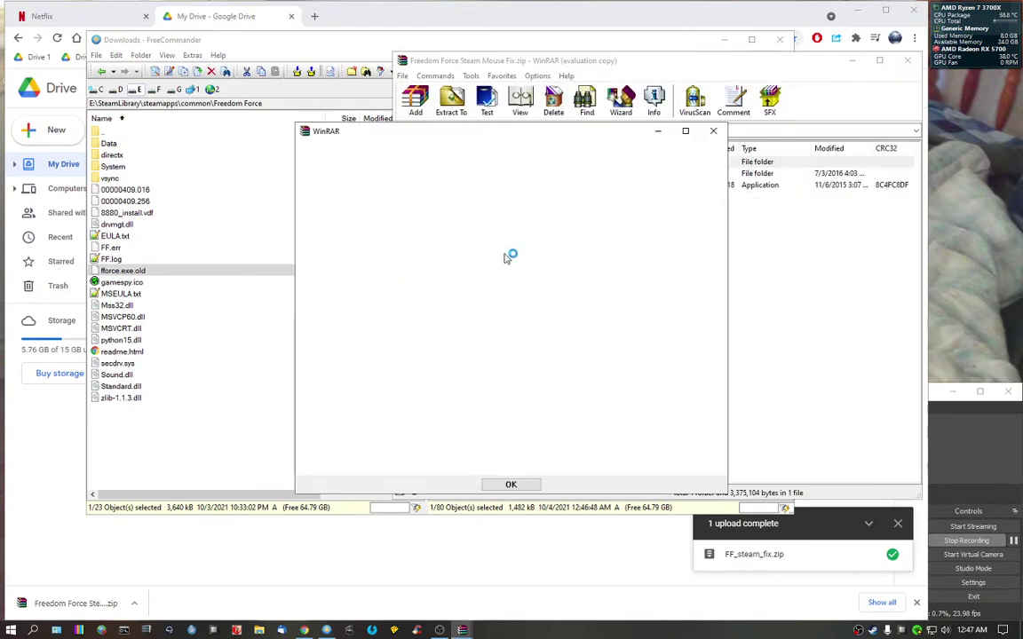
pyautogui.click(536, 486)
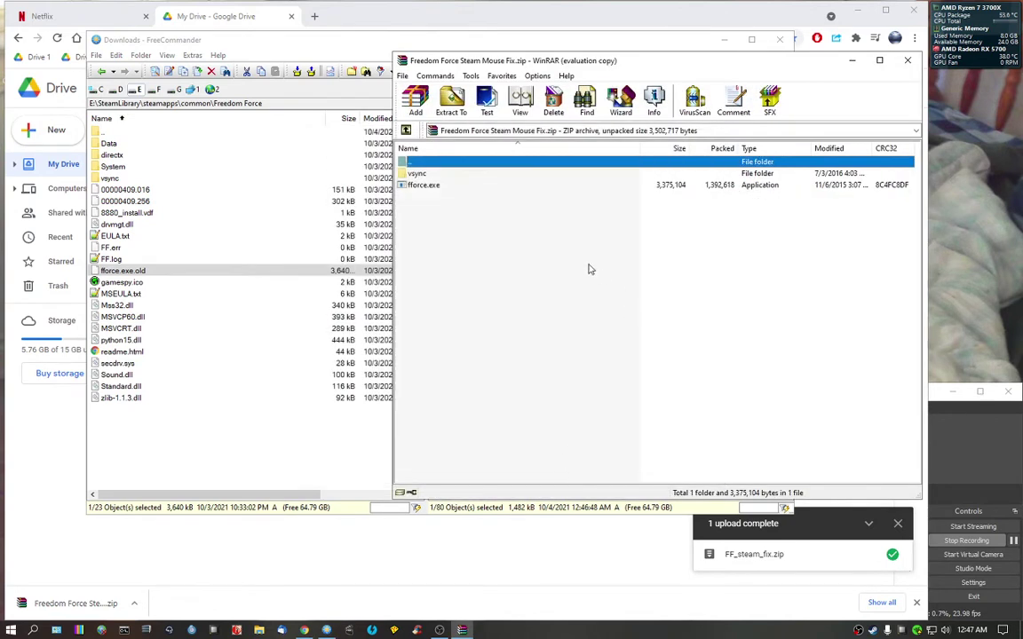
pyautogui.click(418, 174)
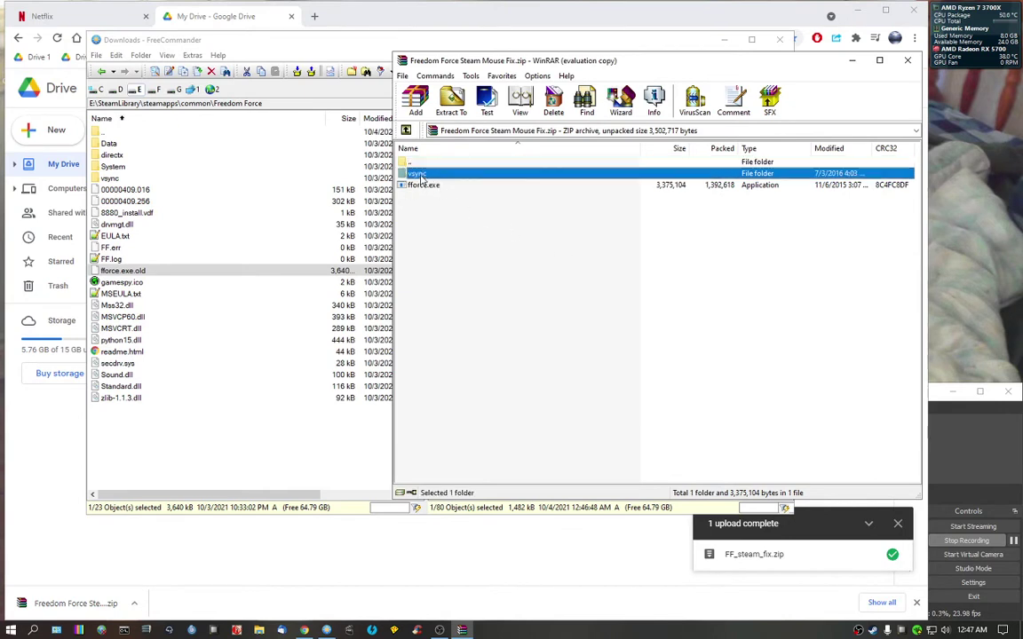
pyautogui.click(421, 186)
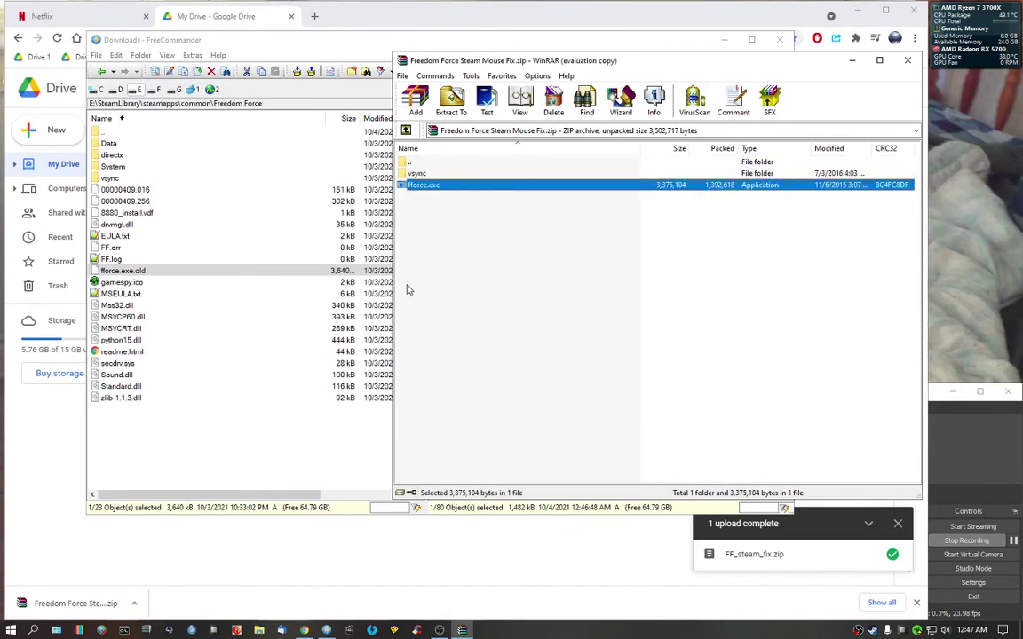
pyautogui.click(452, 107)
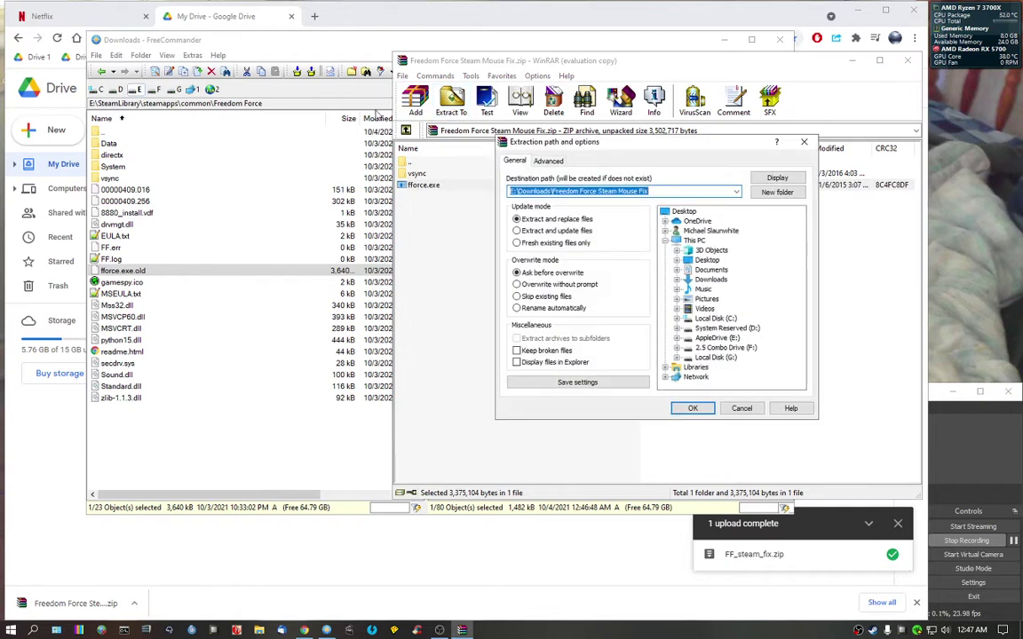
# - Extract fforce.exe into the Freedom Force folder, using the path copied from FreeCommander
pyautogui.click(299, 90)
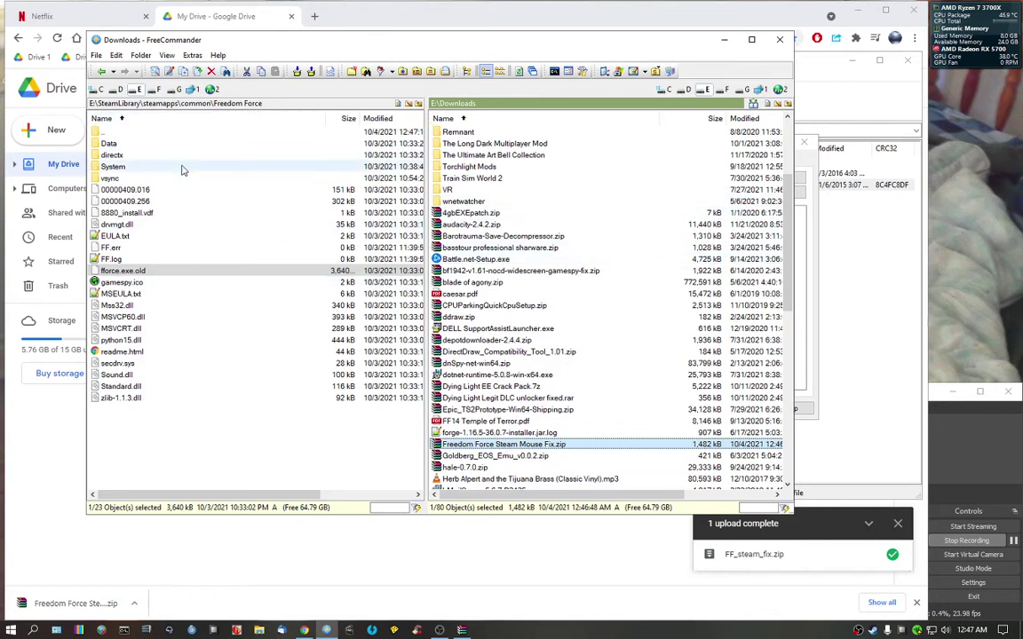
pyautogui.rightClick(272, 104)
pyautogui.click(322, 124)
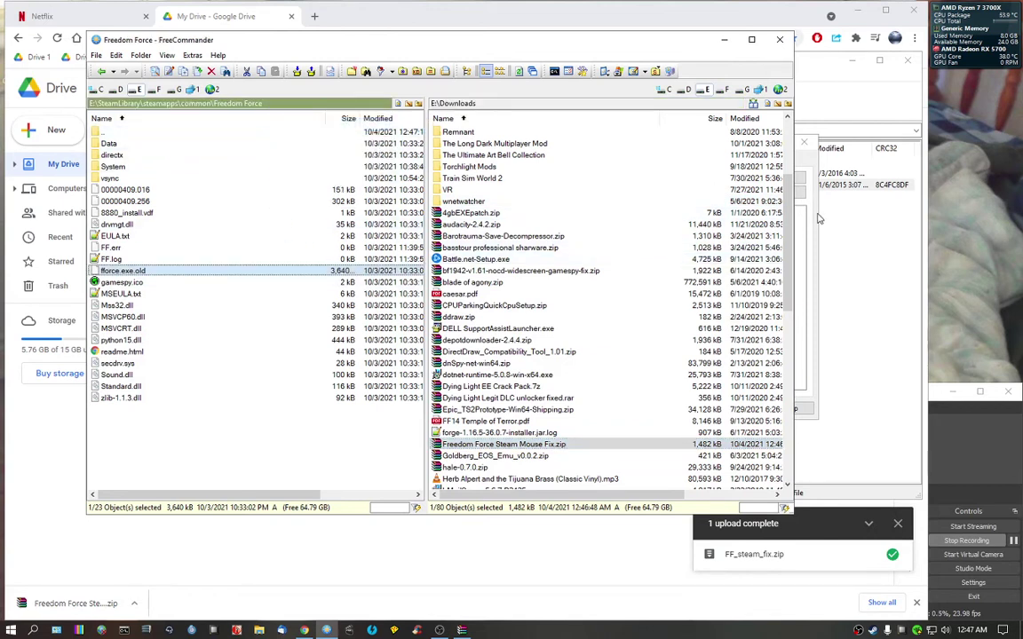
pyautogui.click(835, 418)
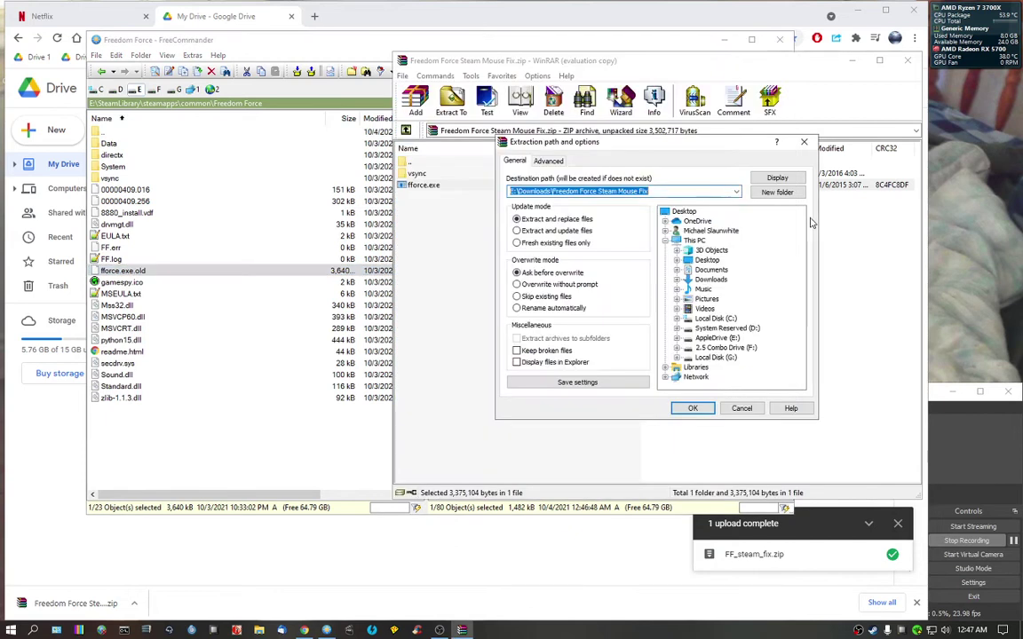
pyautogui.rightClick(655, 194)
pyautogui.click(688, 248)
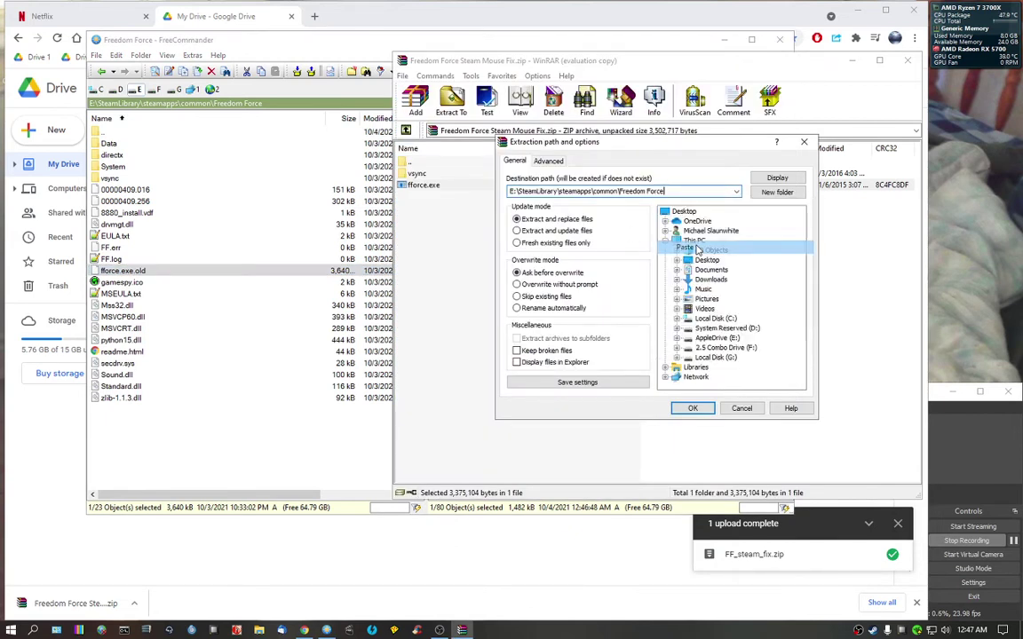
pyautogui.click(697, 411)
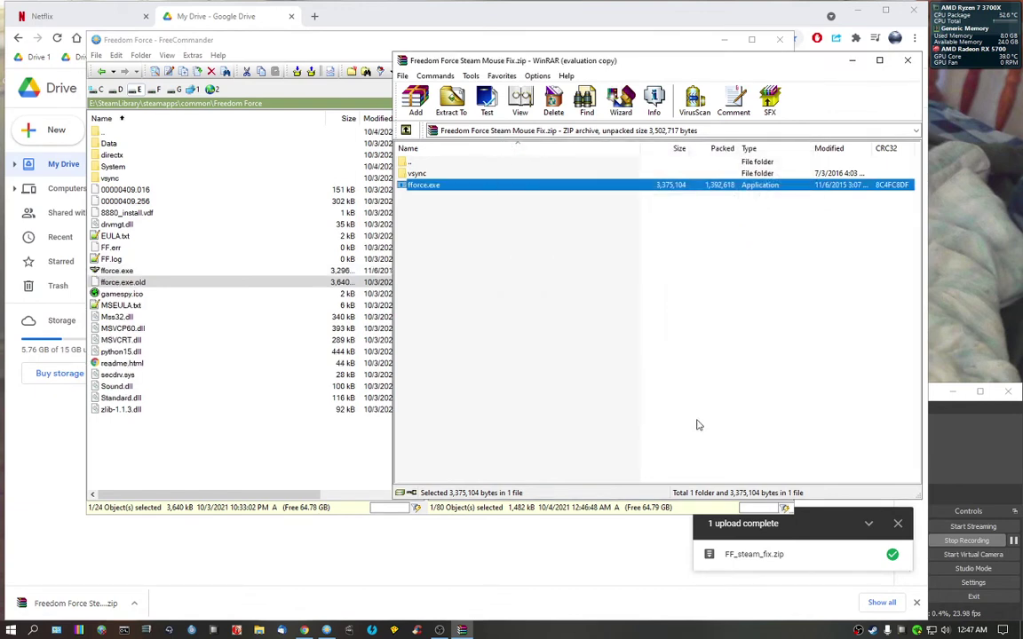
# - Check the vsync folder, then launch the patched fforce.exe from the Freedom Force folder
pyautogui.click(187, 417)
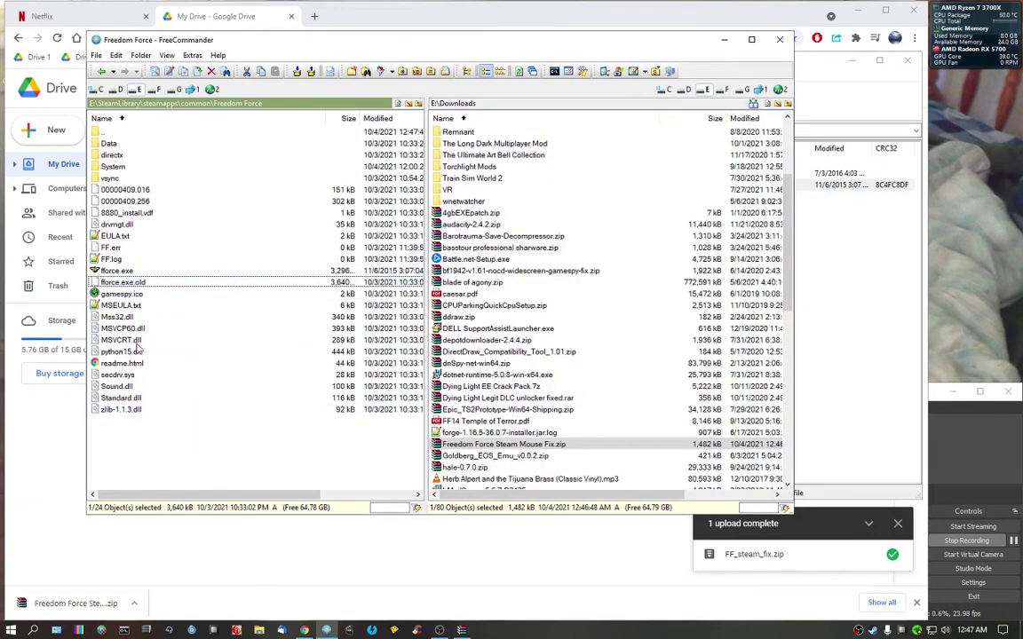
pyautogui.doubleClick(136, 179)
pyautogui.doubleClick(146, 131)
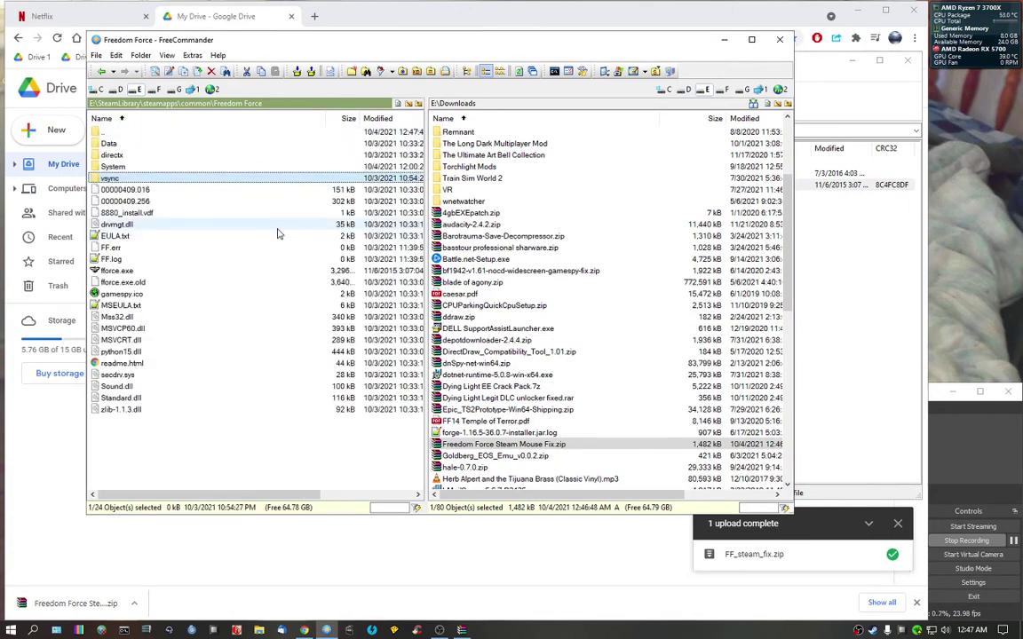
pyautogui.click(231, 450)
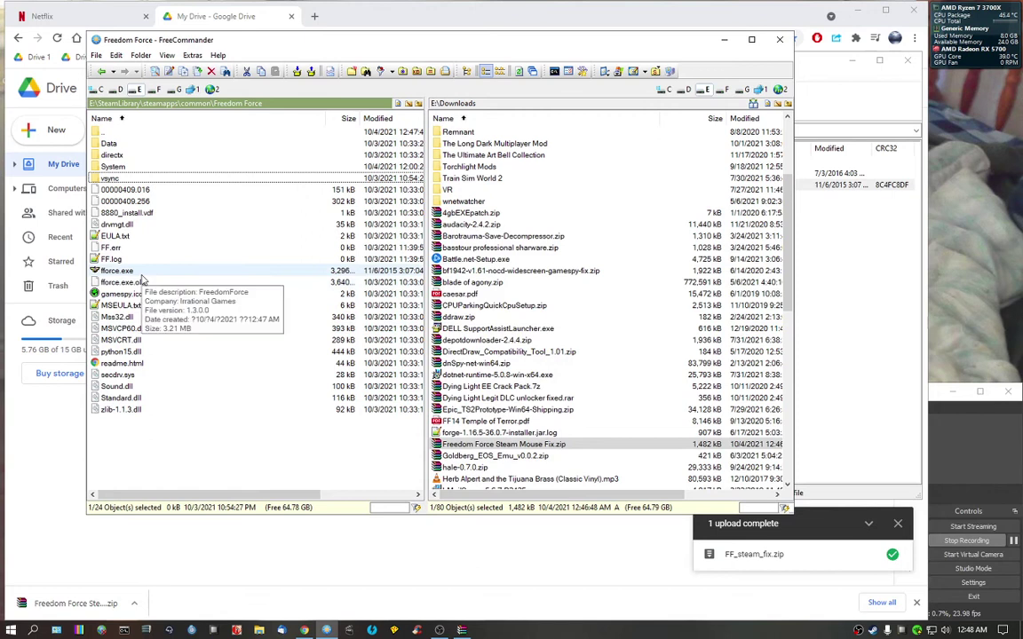
pyautogui.doubleClick(139, 272)
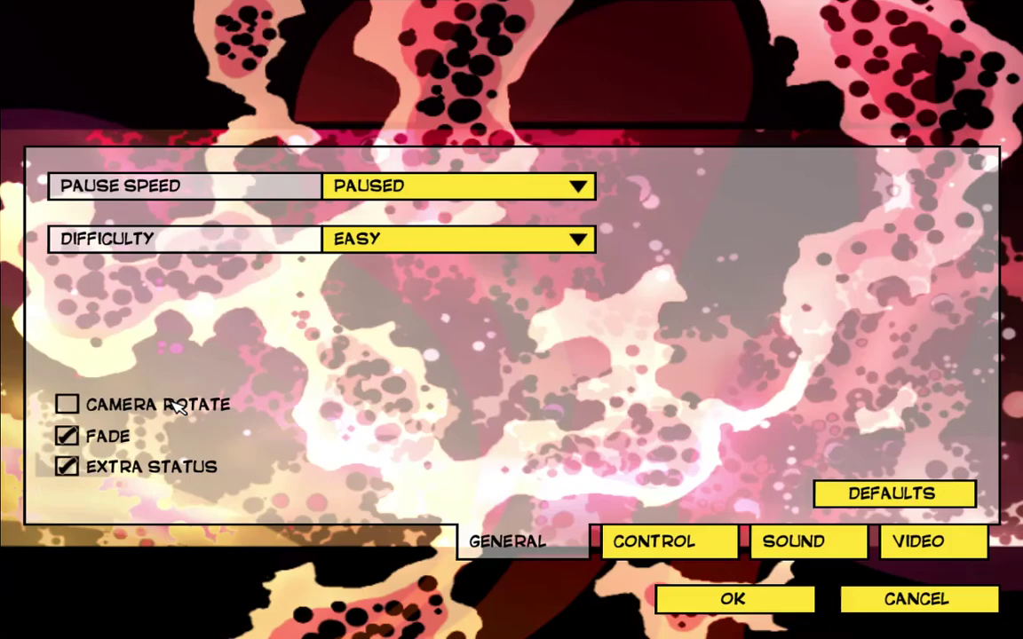
# - Switch the sound provider to No Sound and back to DirectSound3D Software Emulation, then confirm
pyautogui.click(786, 543)
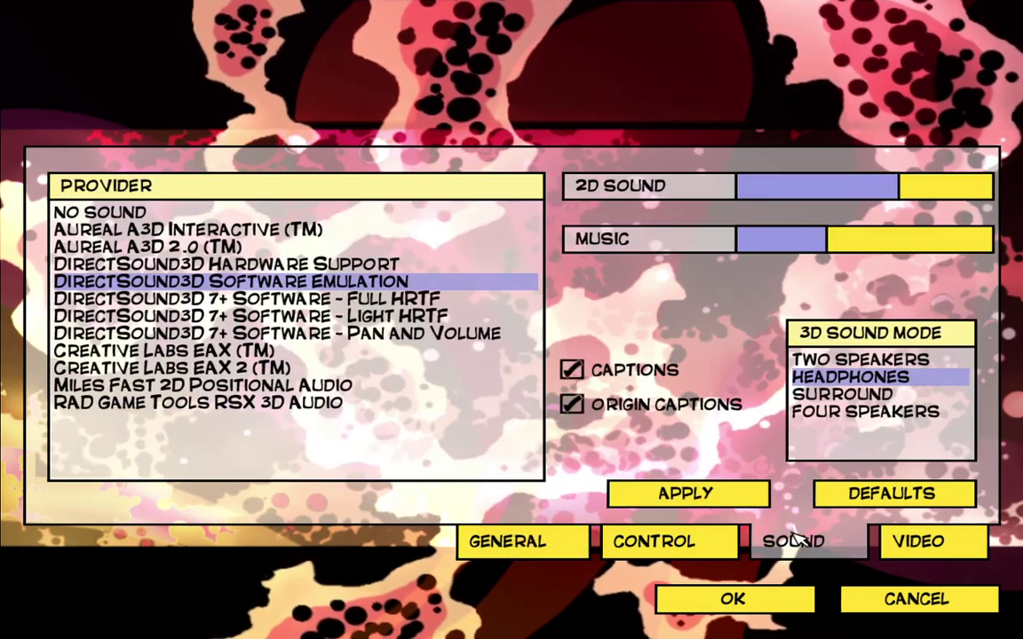
pyautogui.click(103, 212)
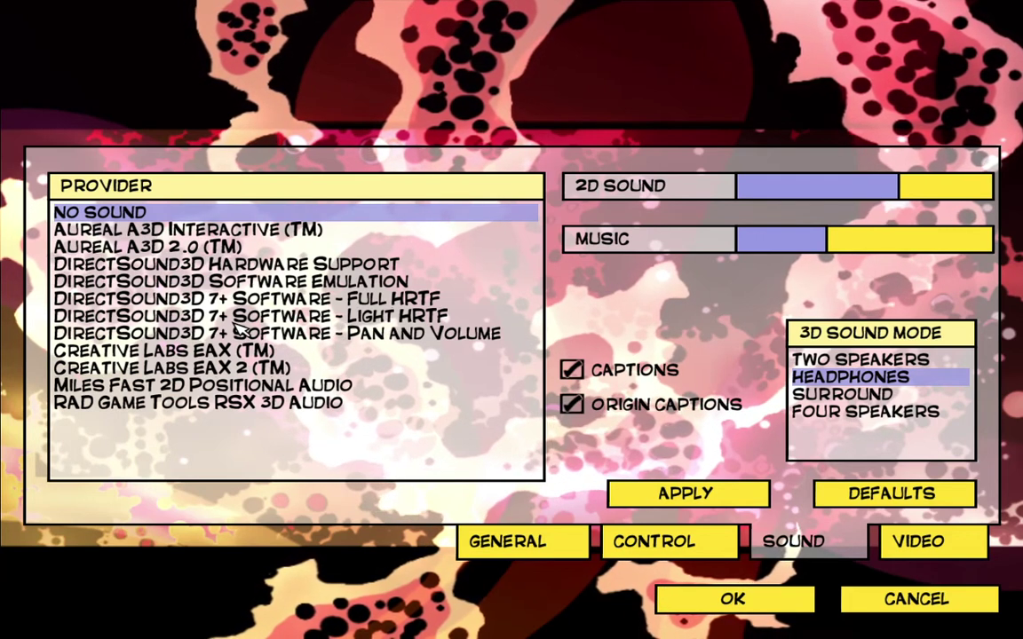
pyautogui.click(215, 279)
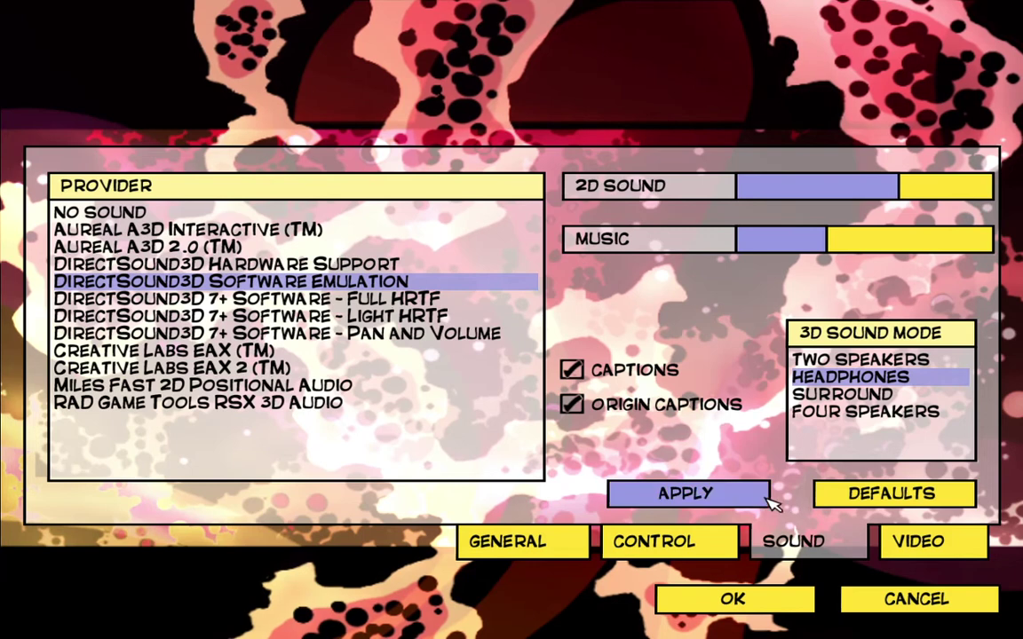
pyautogui.click(786, 616)
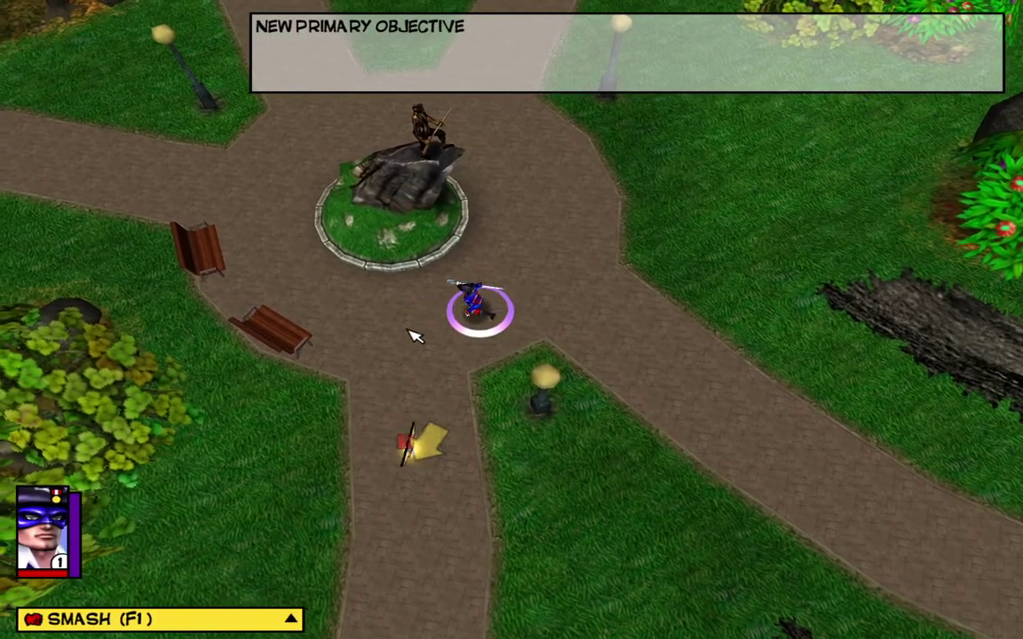
# - Pause with Esc and quit Freedom Force, confirming with Yes
pyautogui.press('Escape')
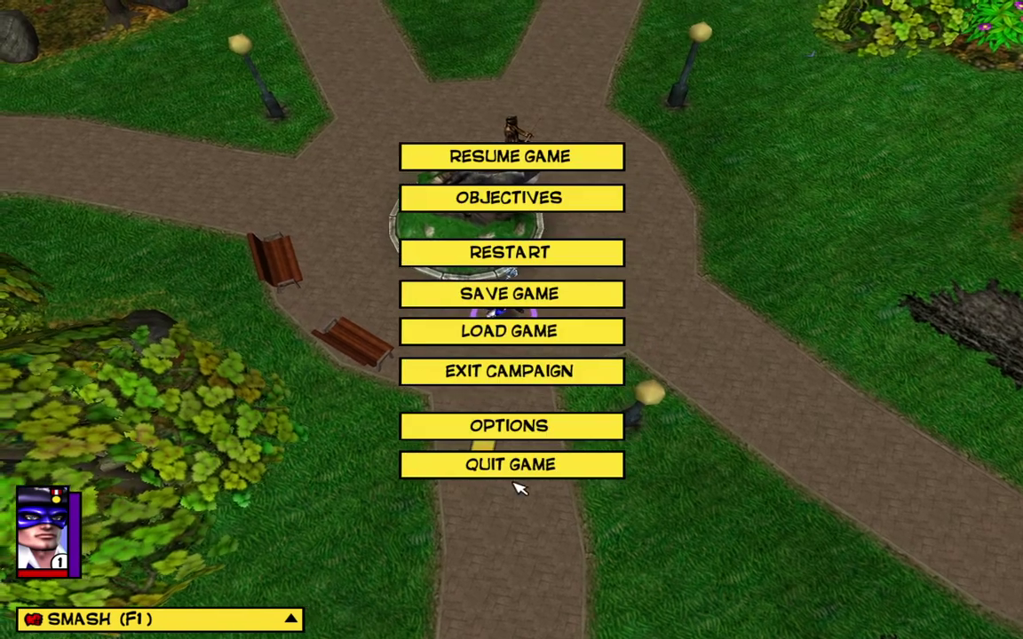
pyautogui.click(520, 470)
pyautogui.click(346, 439)
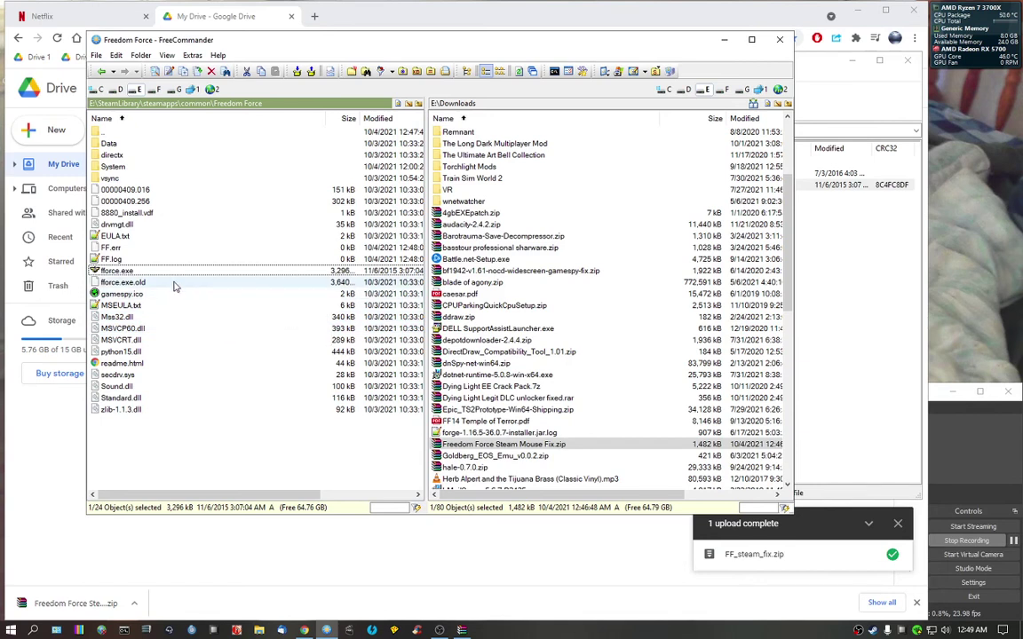
# - Copy the anyone-with-the-link viewer link for Freedom Force Steam Mouse Fix.zip, then click Done
pyautogui.click(415, 16)
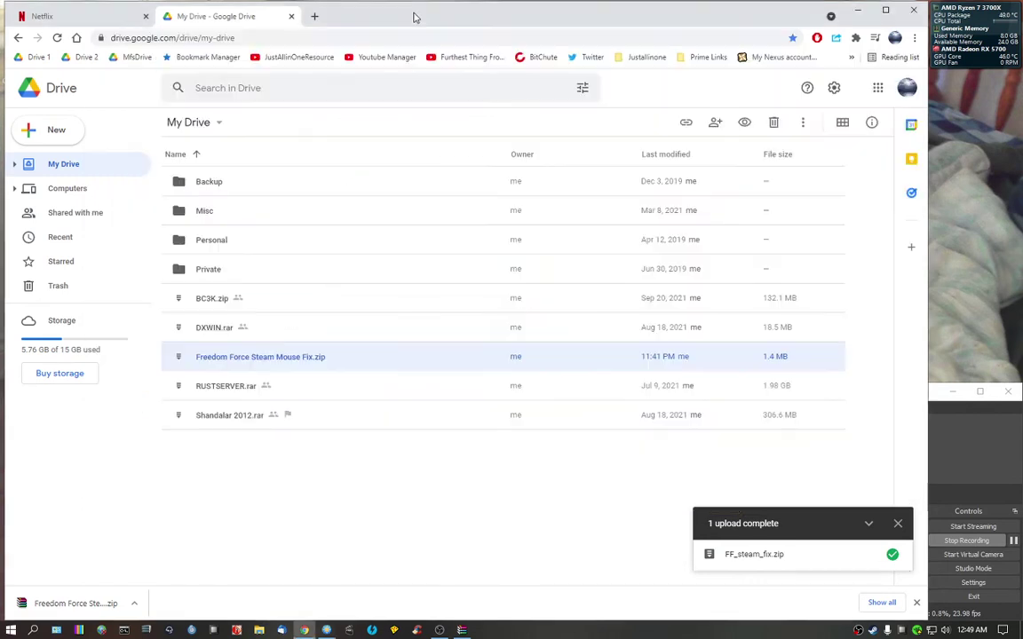
pyautogui.rightClick(315, 357)
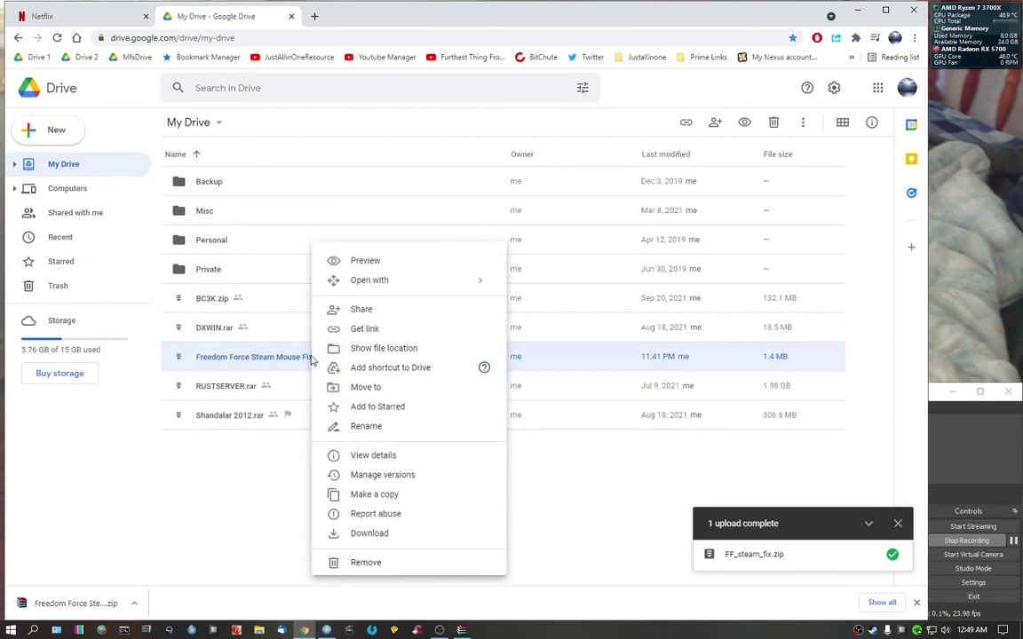
pyautogui.click(371, 312)
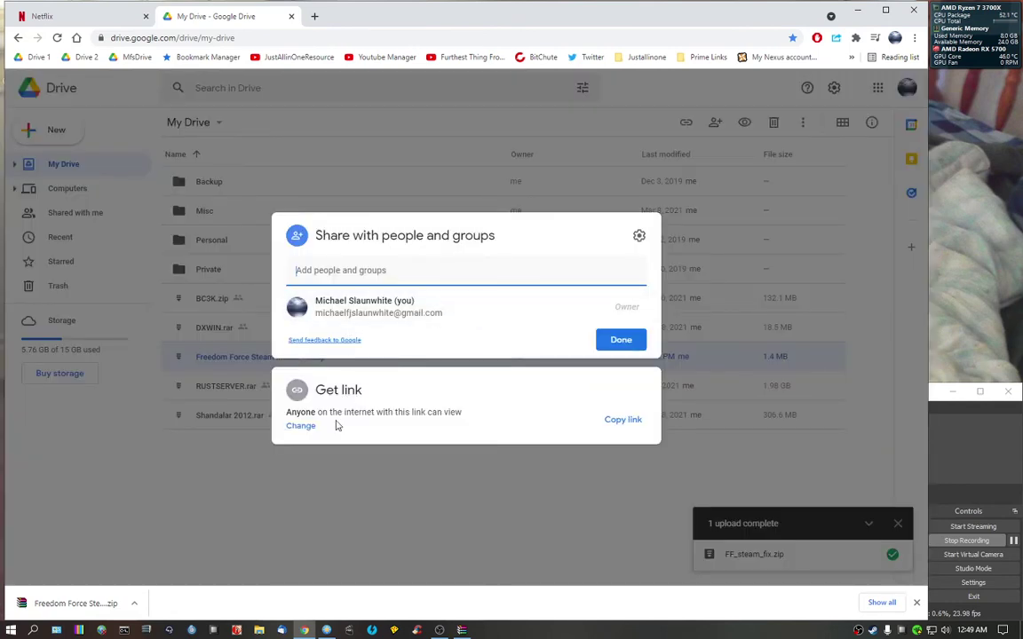
pyautogui.click(305, 427)
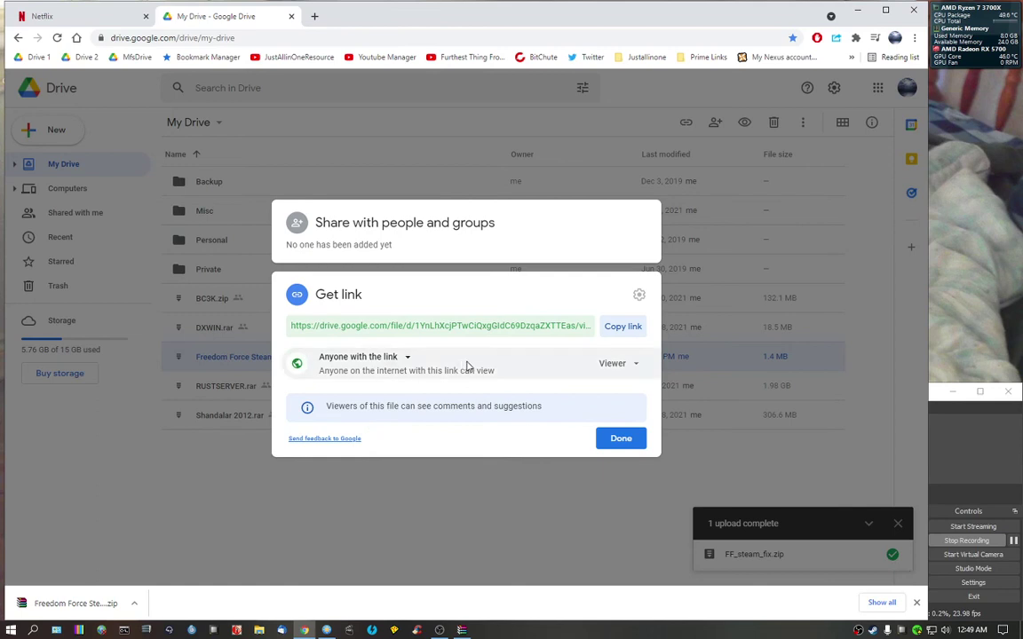
pyautogui.click(617, 326)
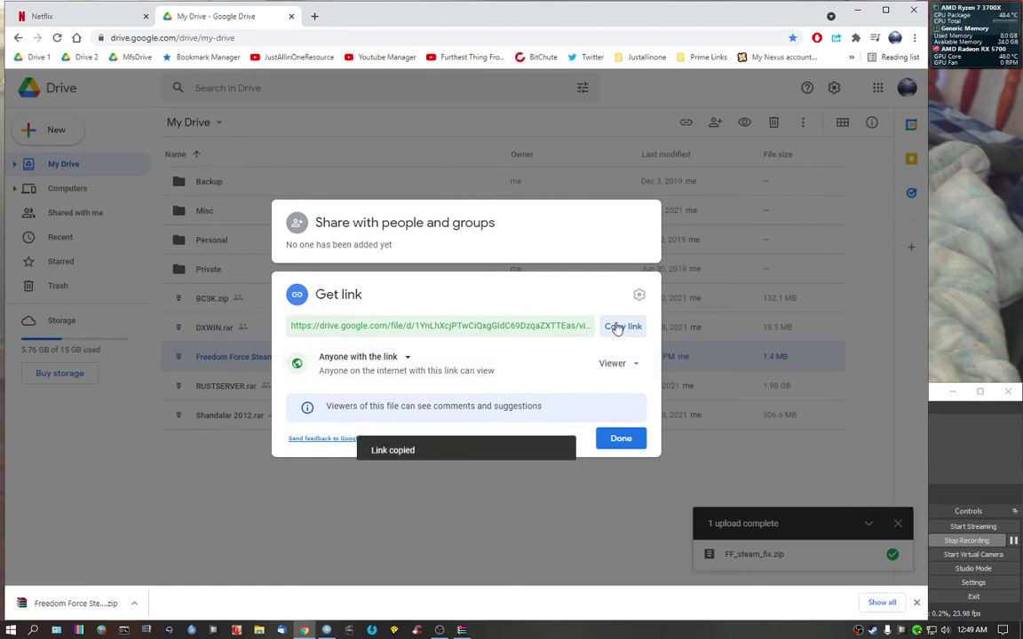
pyautogui.click(621, 447)
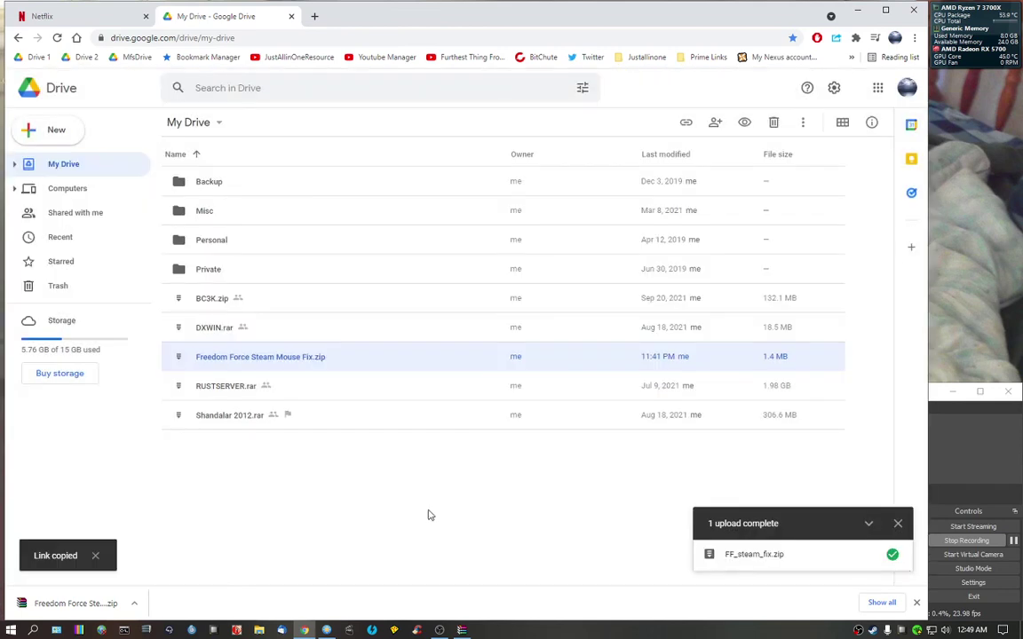